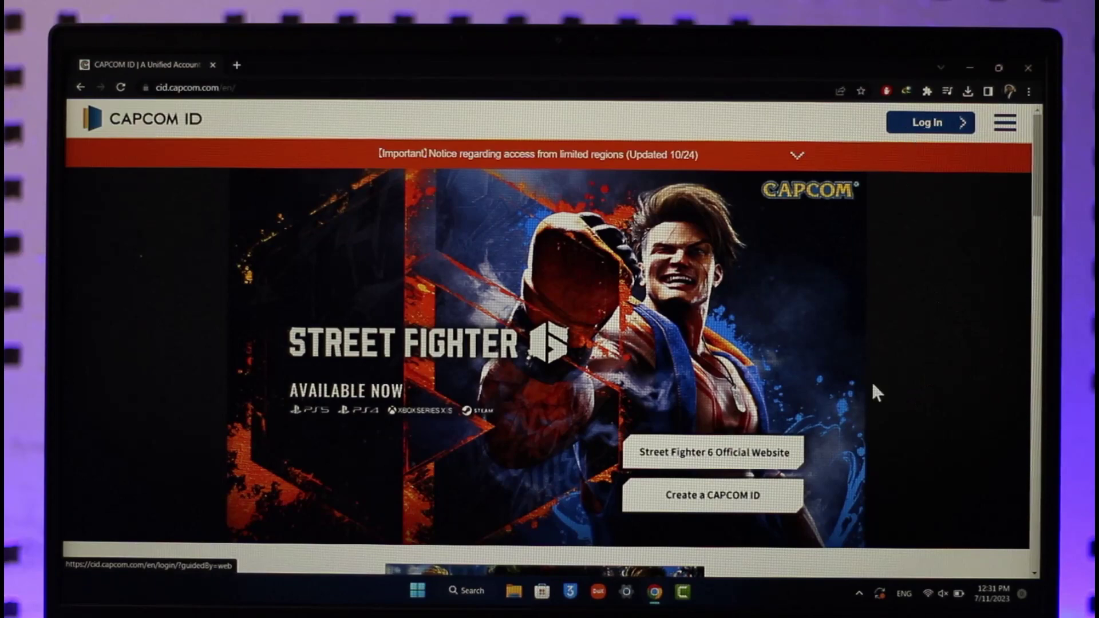
pyautogui.scroll(-2, 872, 380)
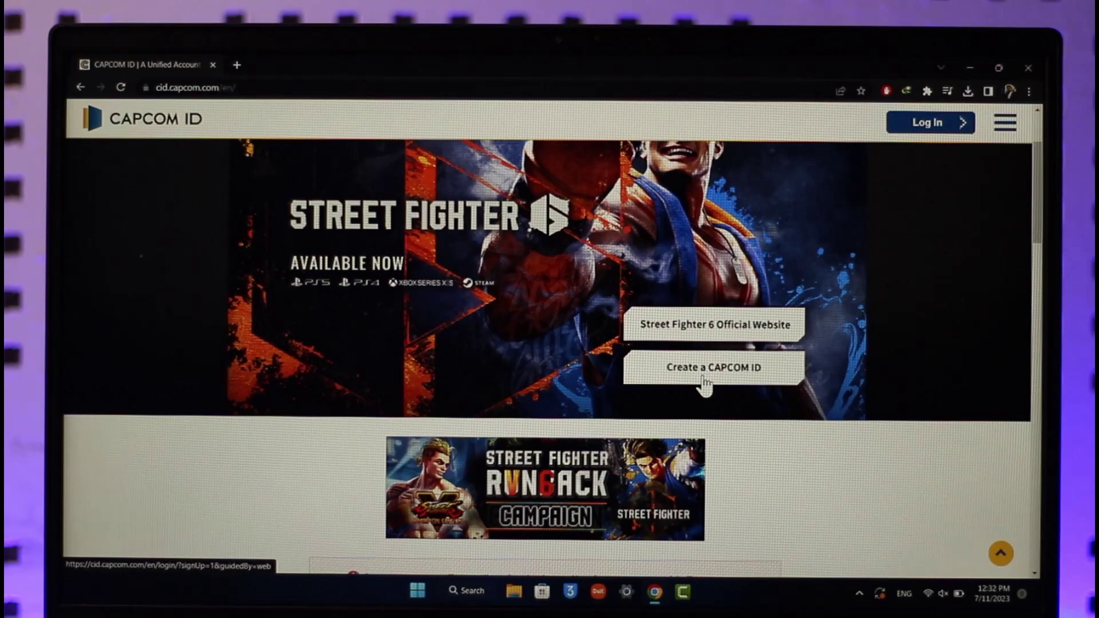
# Start creating a new CAPCOM ID and set the country/region to Nepal.
pyautogui.click(702, 378)
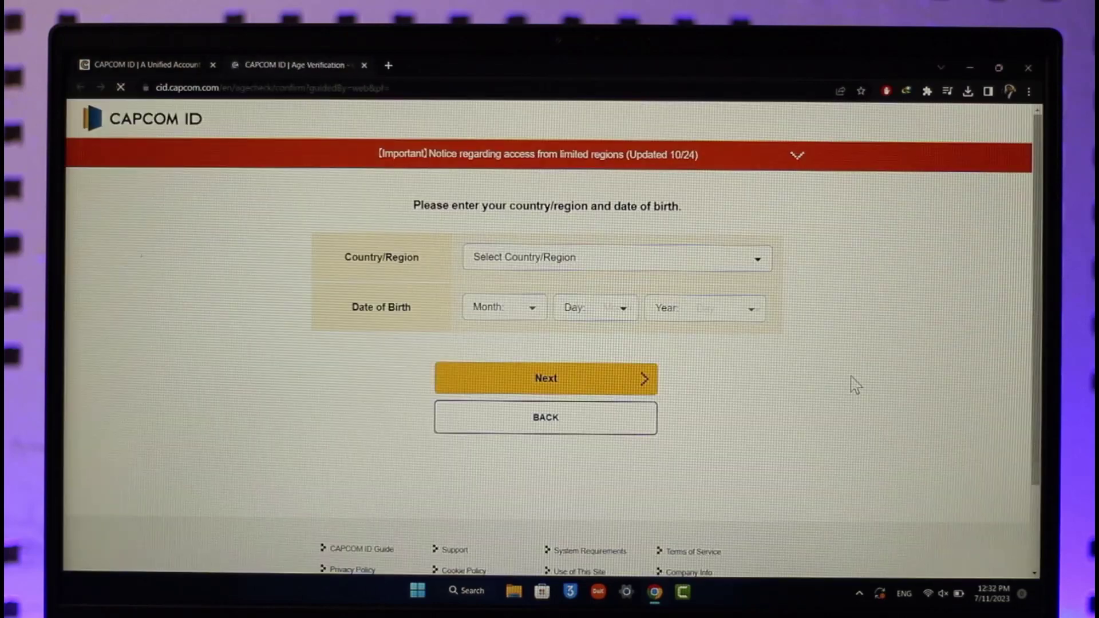
pyautogui.click(531, 261)
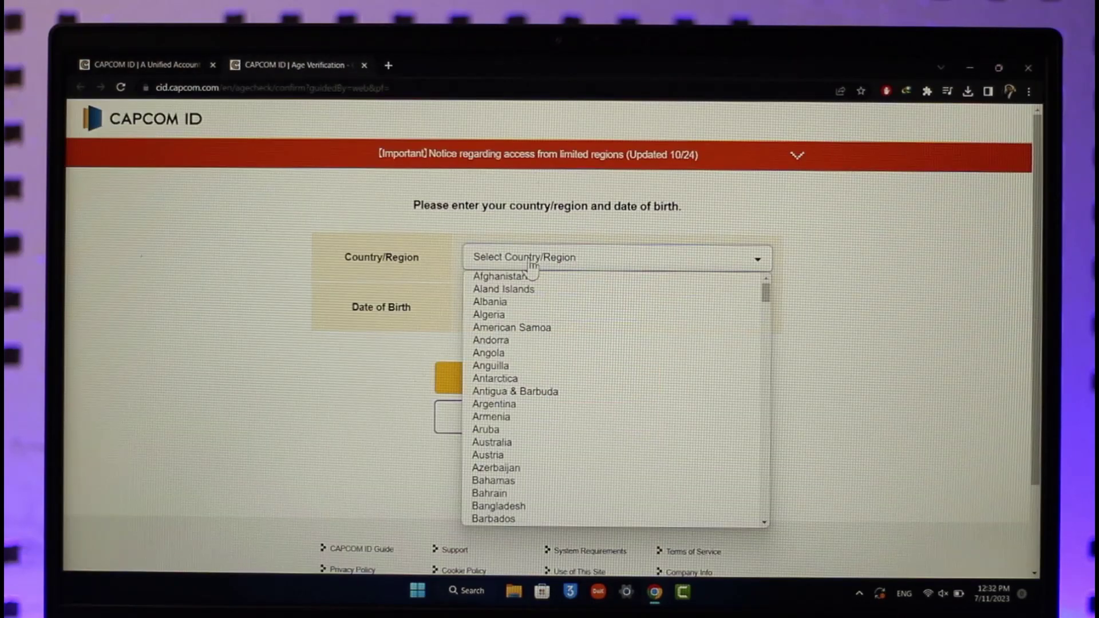
pyautogui.write('ne')
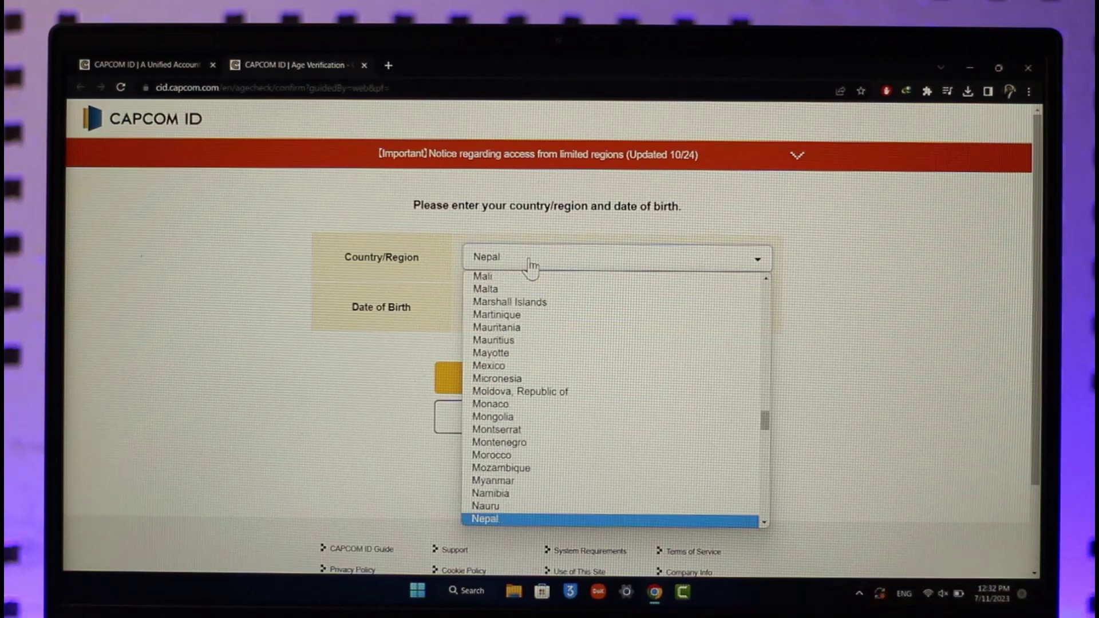
pyautogui.press('Return')
pyautogui.click(526, 307)
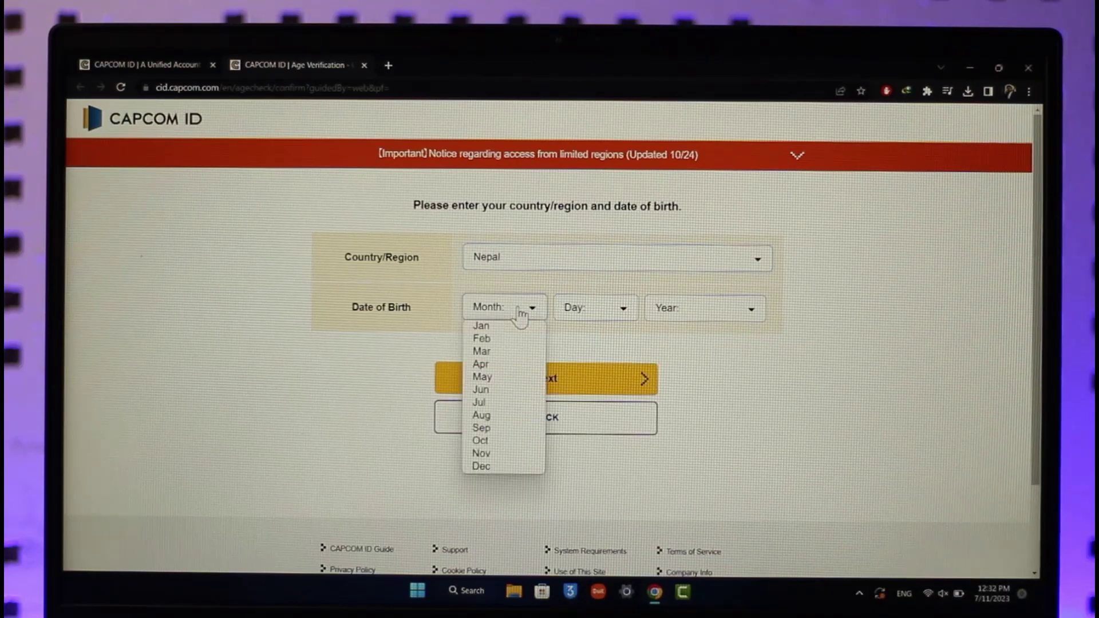
pyautogui.click(511, 341)
pyautogui.click(597, 310)
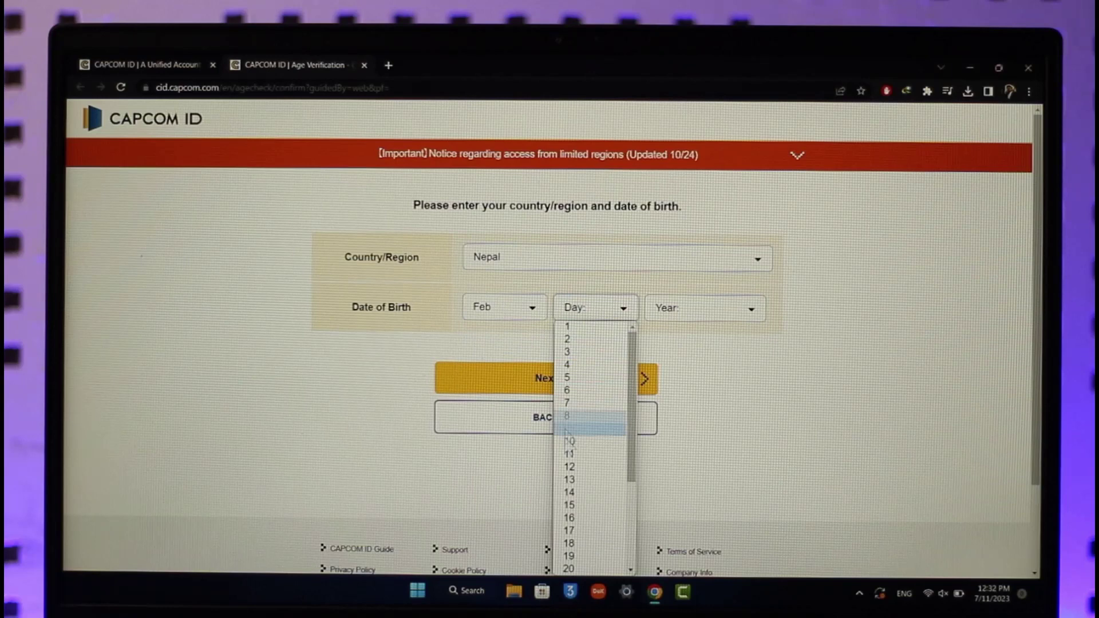
pyautogui.scroll(-2, 576, 463)
pyautogui.click(569, 415)
pyautogui.click(699, 310)
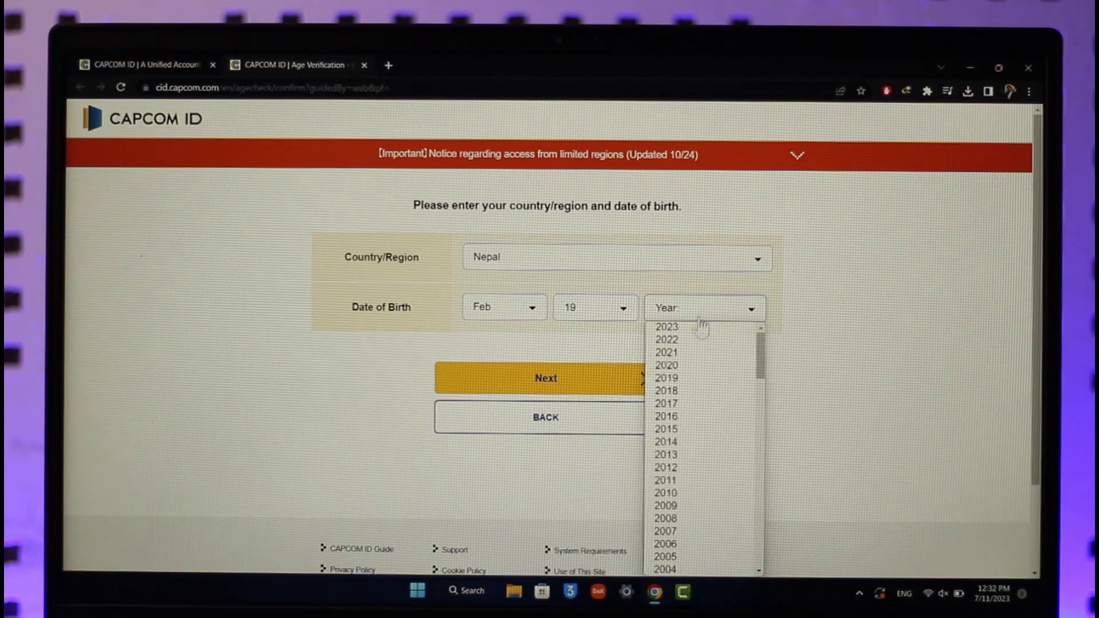
pyautogui.scroll(-4, 696, 430)
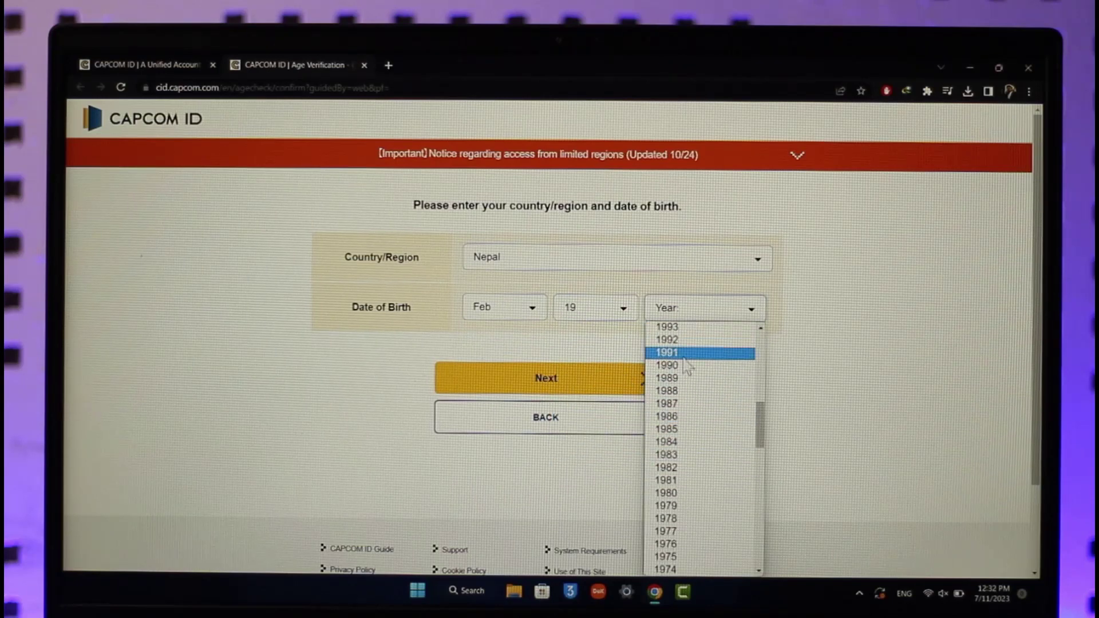
pyautogui.scroll(1, 691, 386)
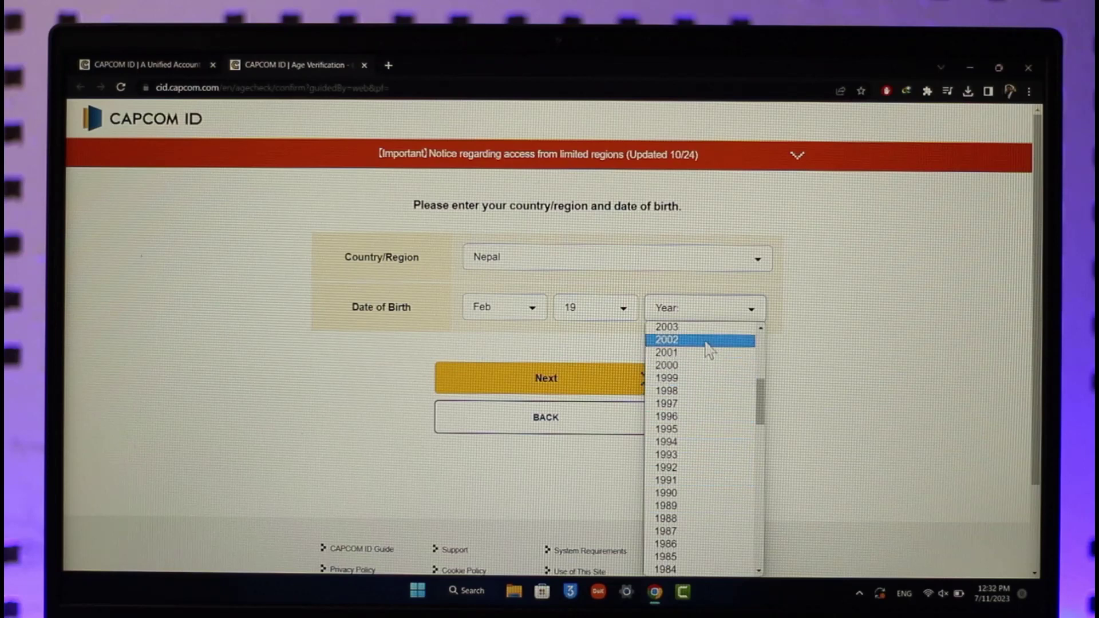
pyautogui.click(687, 339)
pyautogui.click(622, 385)
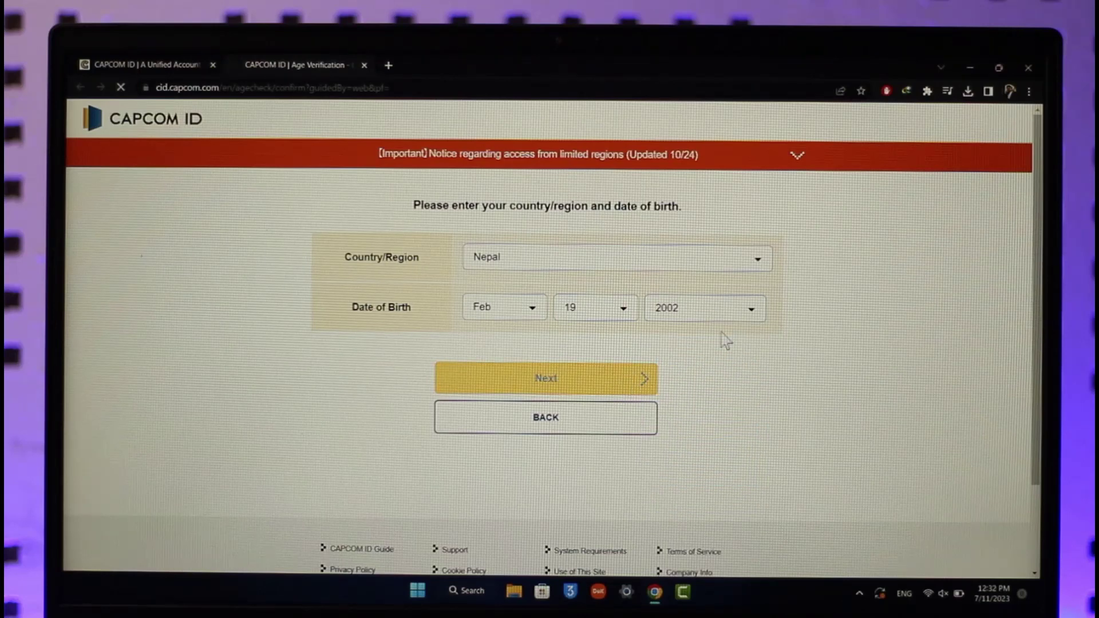